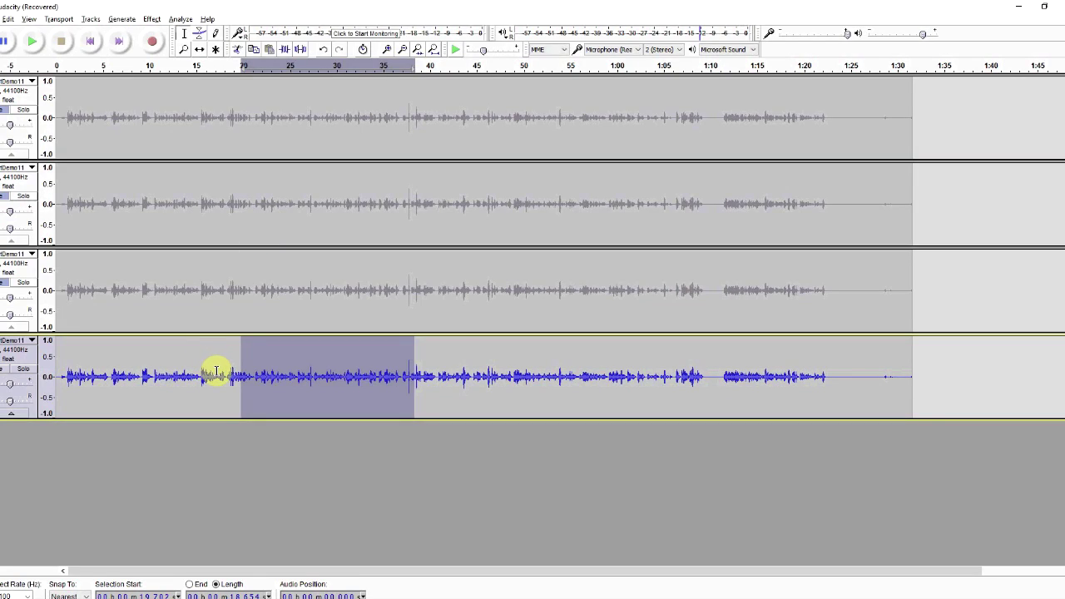
# - Select the whole of the first demo track
pyautogui.click(25, 102)
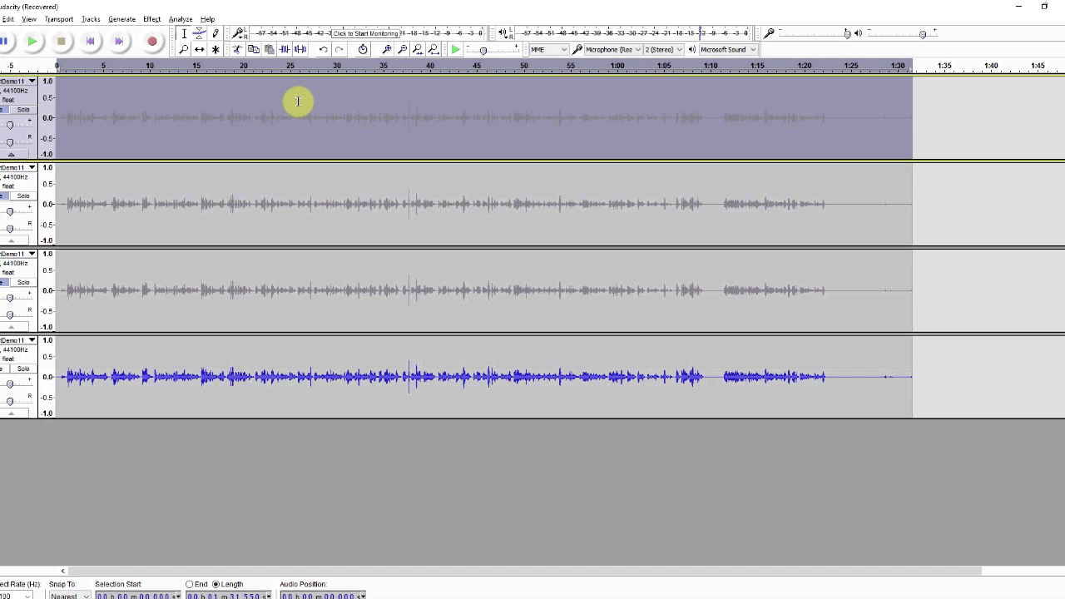
# - Select each remaining track in turn, then select about 15.4–32.8 s in the bottom track
pyautogui.click(33, 192)
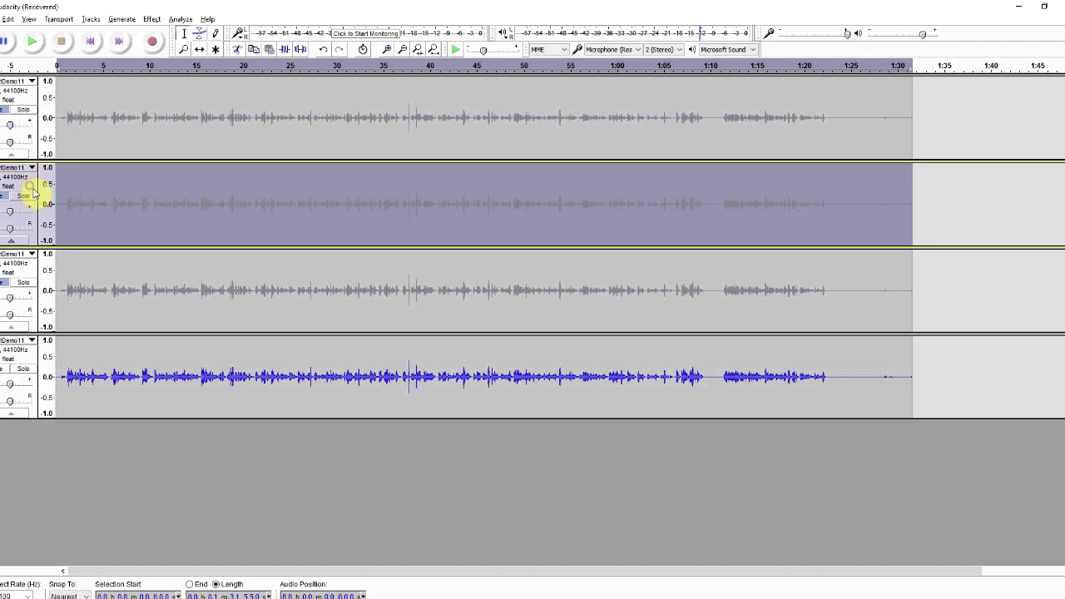
pyautogui.click(32, 272)
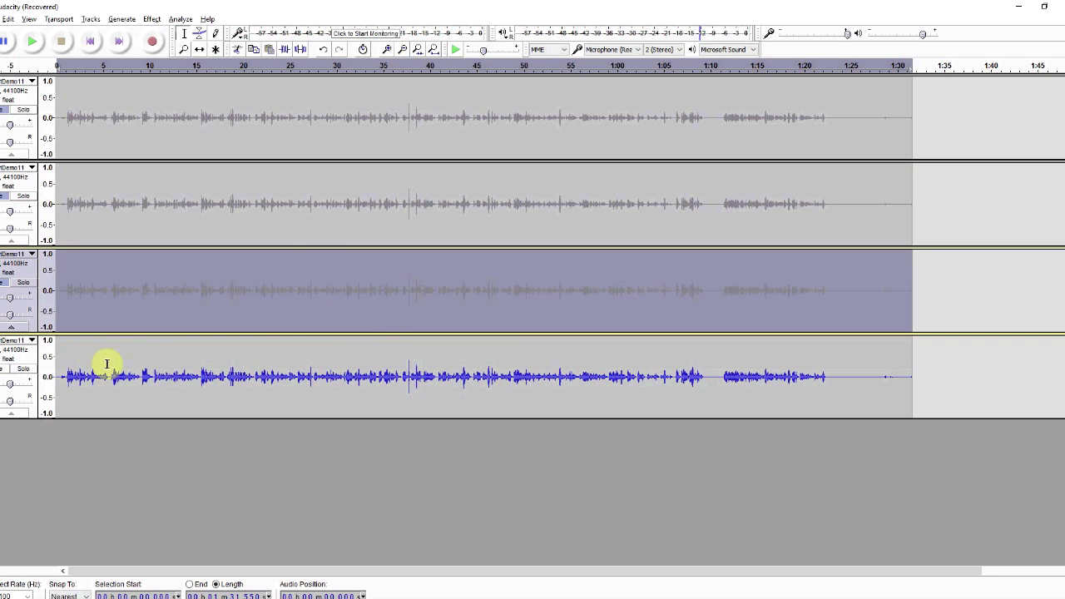
pyautogui.click(29, 364)
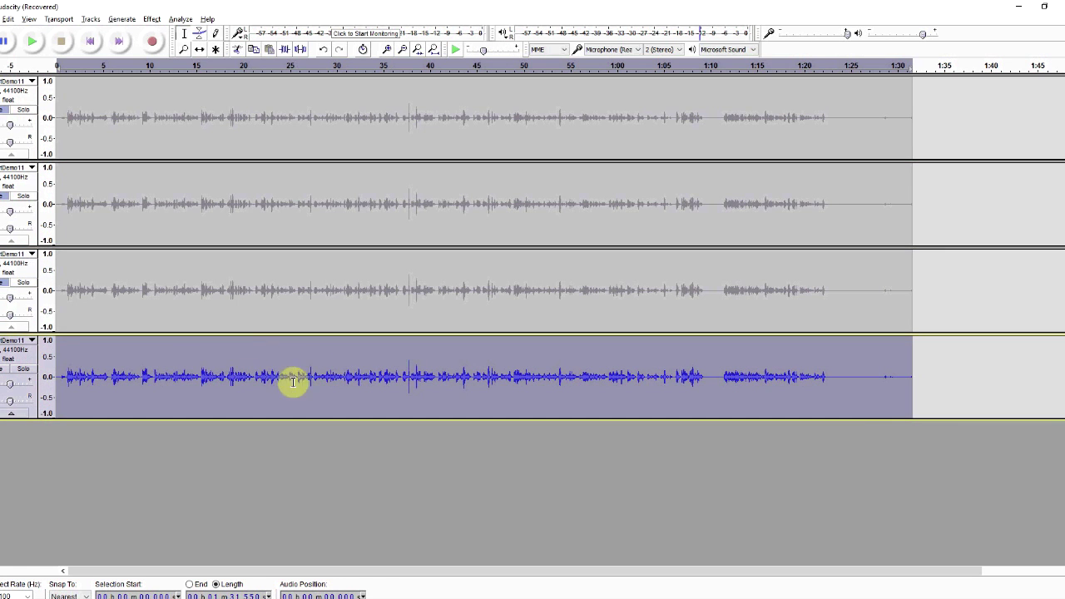
pyautogui.moveTo(240, 366); pyautogui.dragTo(413, 366)
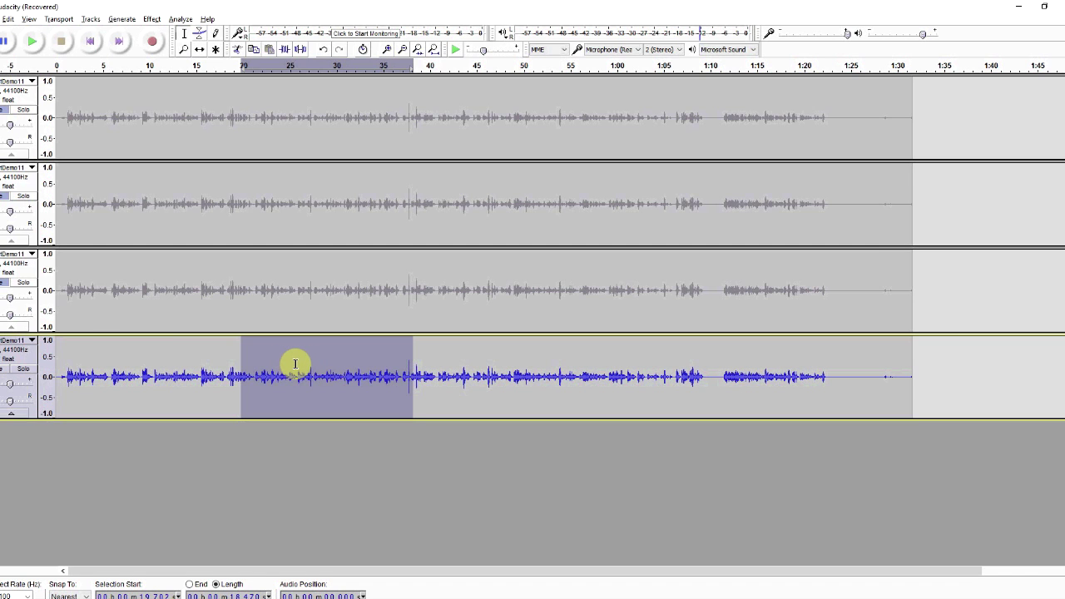
pyautogui.moveTo(200, 371); pyautogui.dragTo(362, 367)
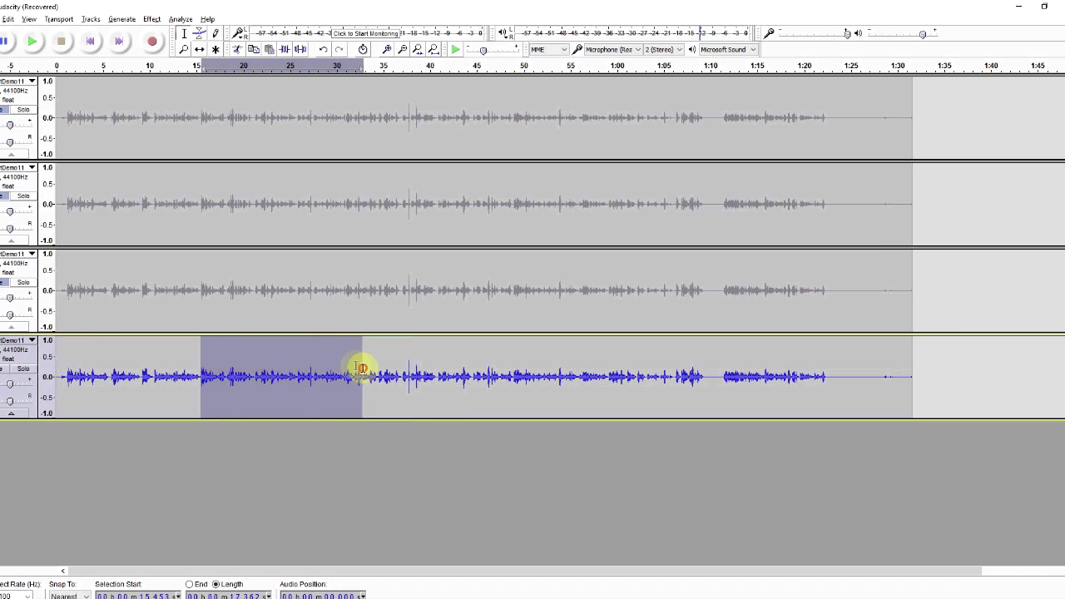
pyautogui.click(34, 43)
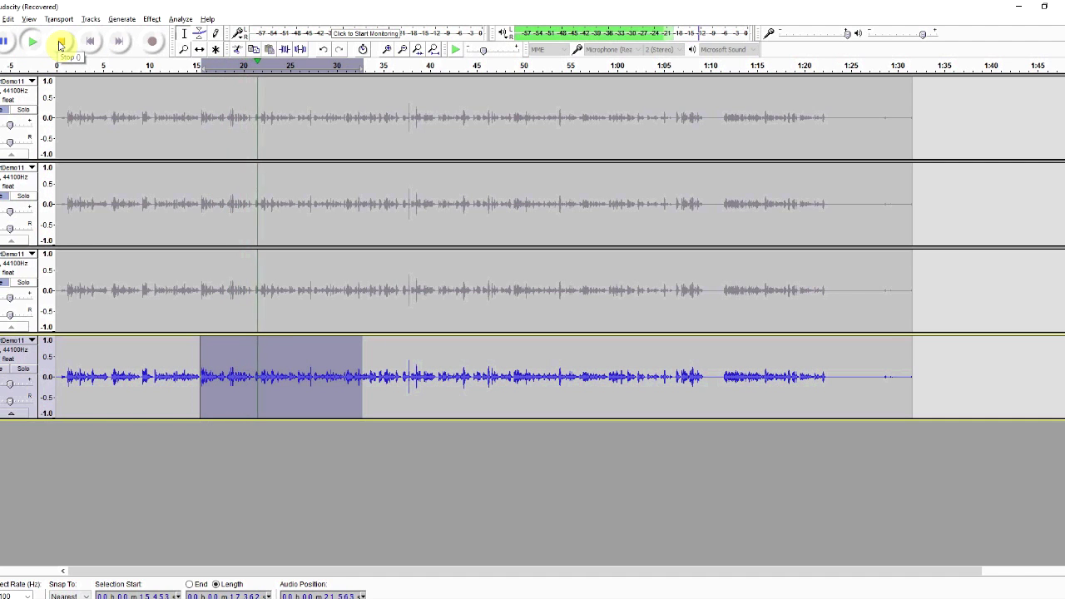
pyautogui.click(58, 42)
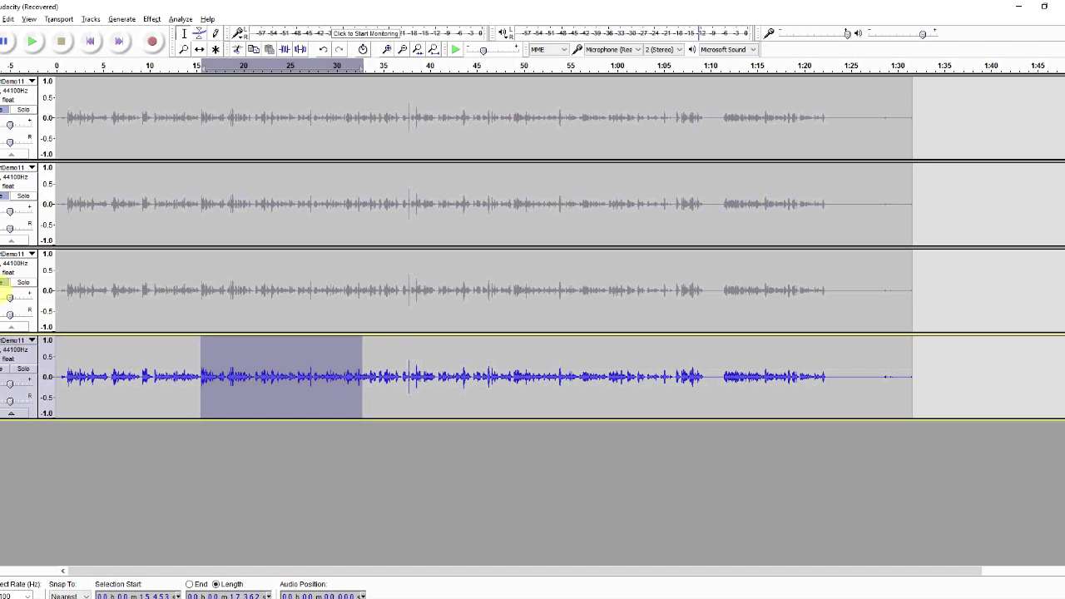
# - Audition the selection with only track 3 audible, then leave only track 2 unmuted
pyautogui.click(5, 283)
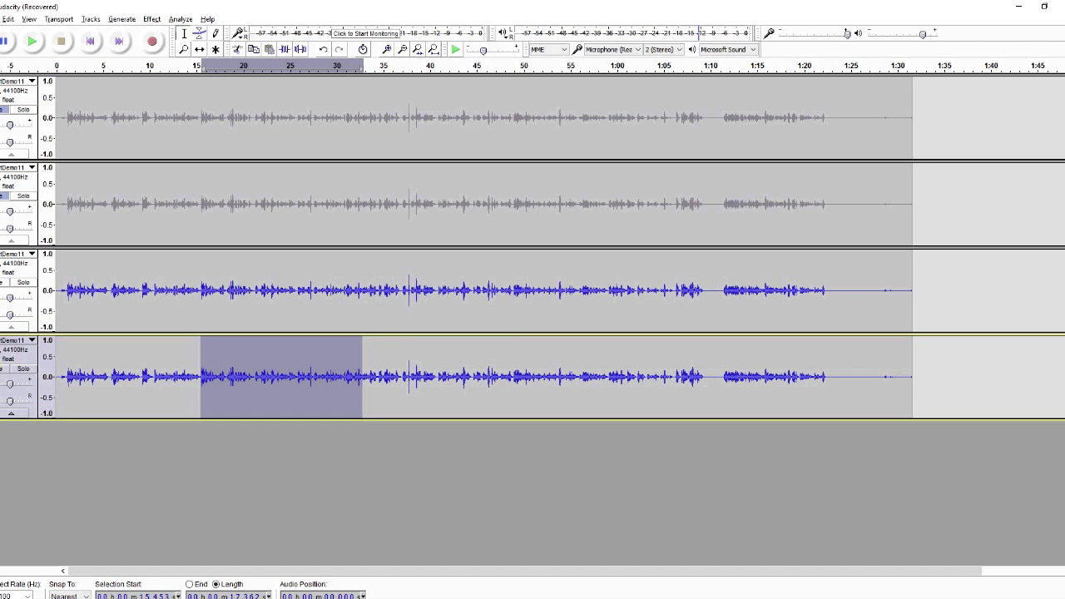
pyautogui.click(4, 370)
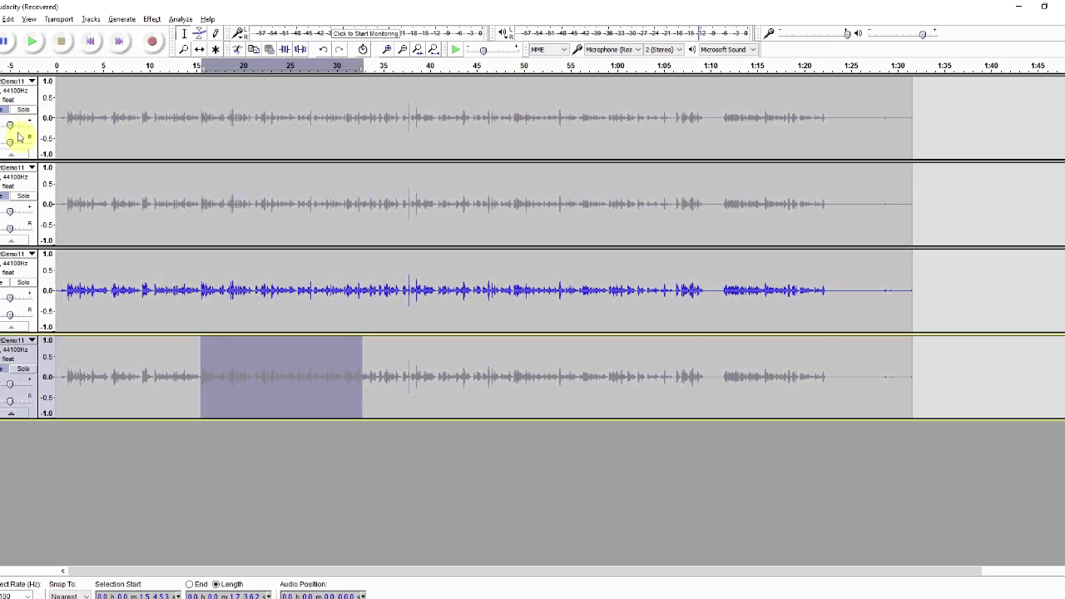
pyautogui.click(33, 43)
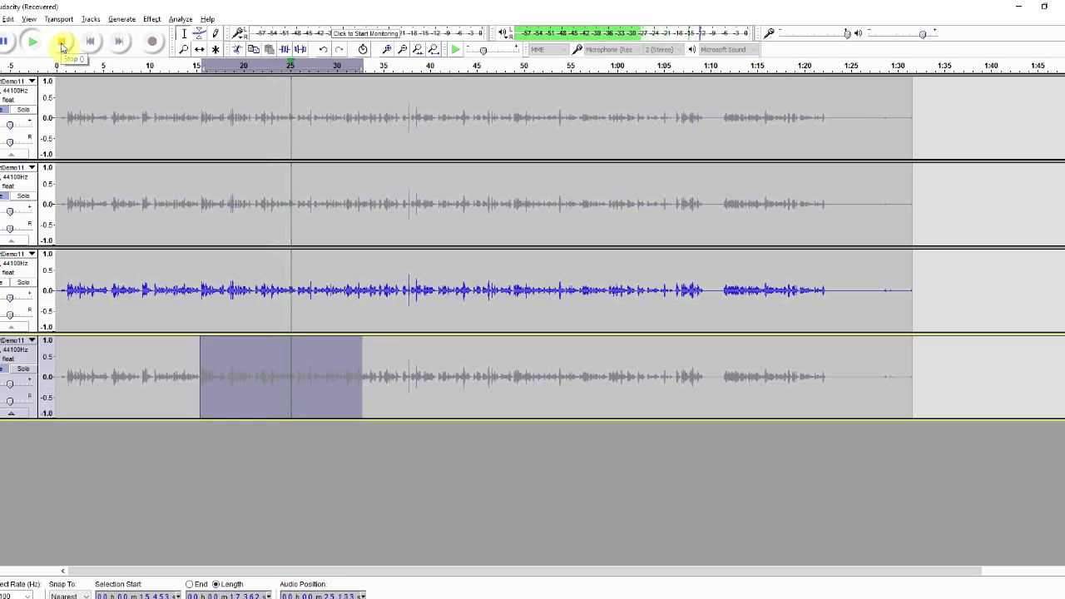
pyautogui.click(62, 43)
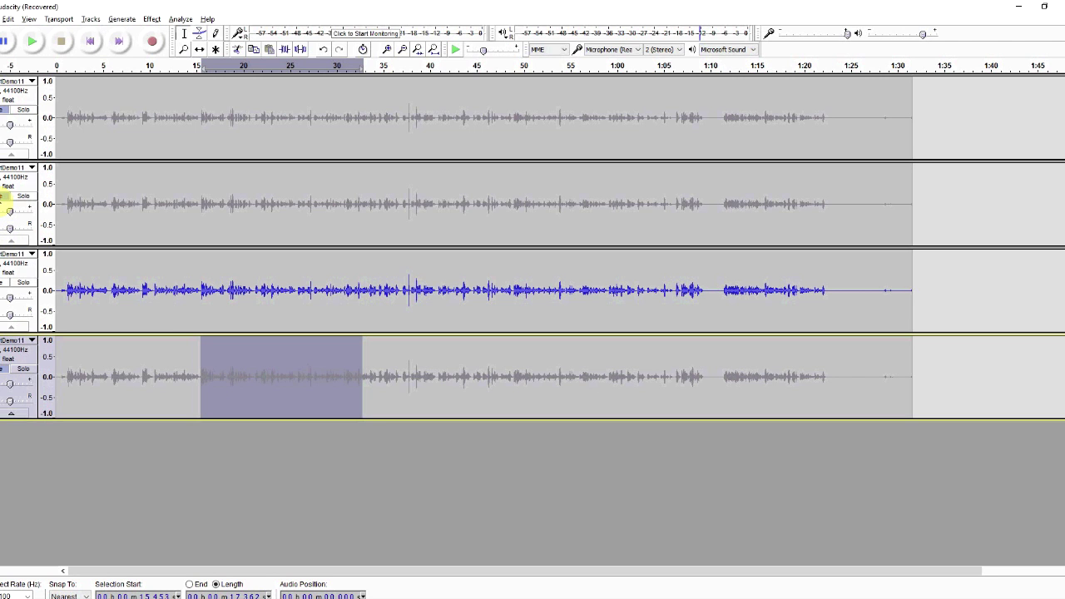
pyautogui.keyDown('shift'); pyautogui.click(6, 200); pyautogui.keyUp('shift')
pyautogui.keyDown('shift'); pyautogui.click(5, 290); pyautogui.keyUp('shift')
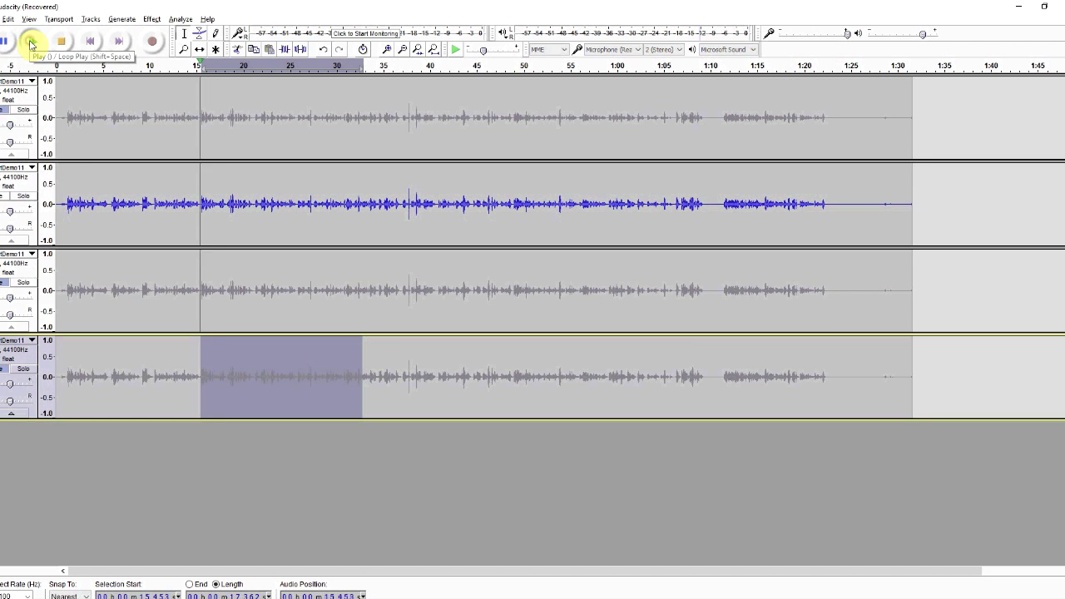
pyautogui.click(30, 41)
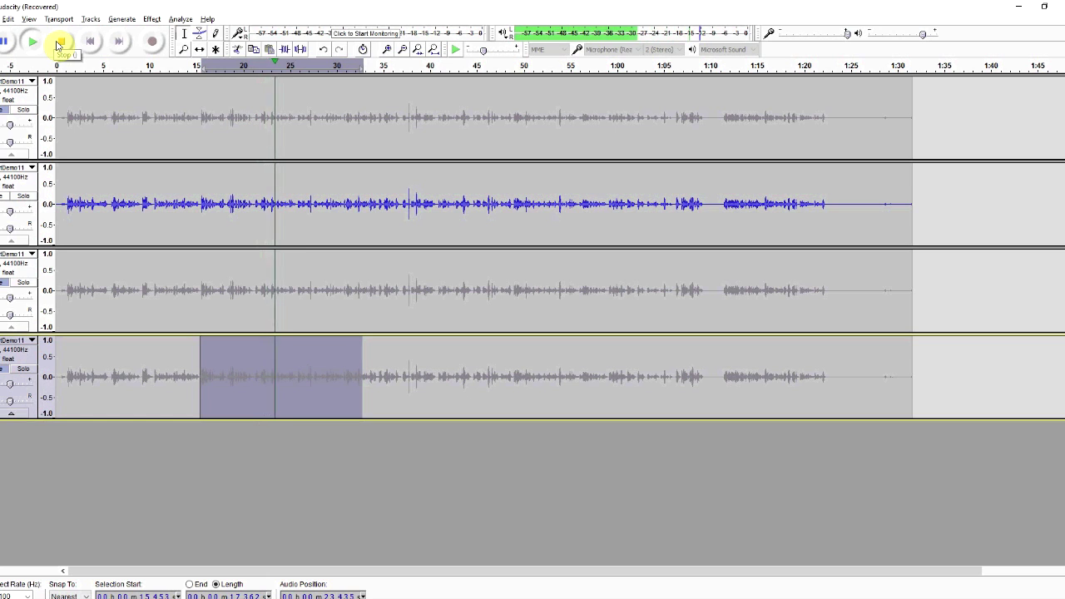
pyautogui.click(58, 43)
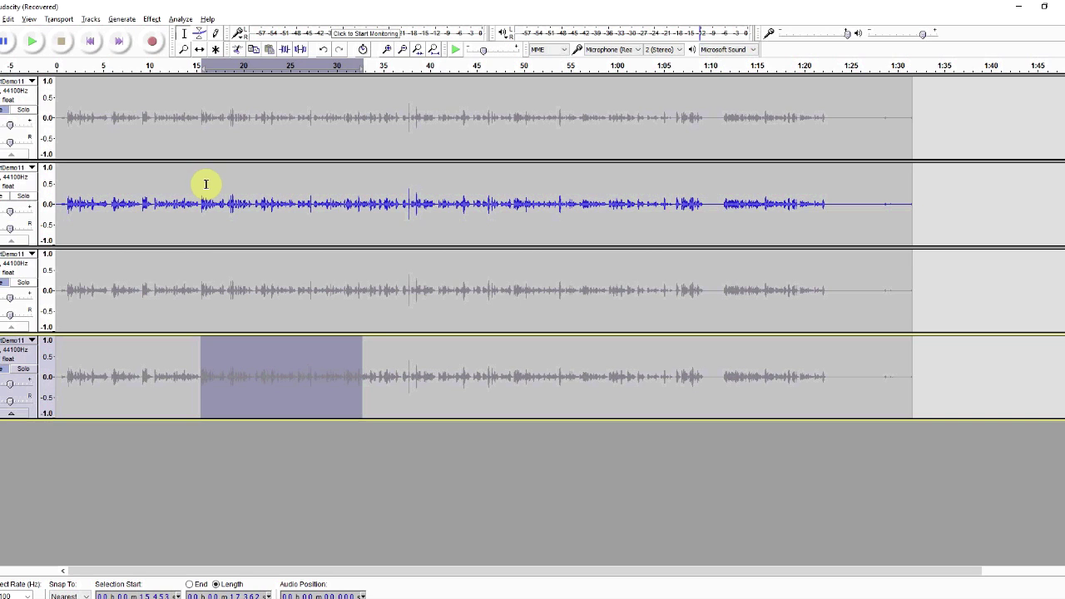
# - Audition the selection with only track 1 audible, then select the whole first track
pyautogui.keyDown('ctrl'); pyautogui.click(4, 111); pyautogui.keyUp('ctrl')
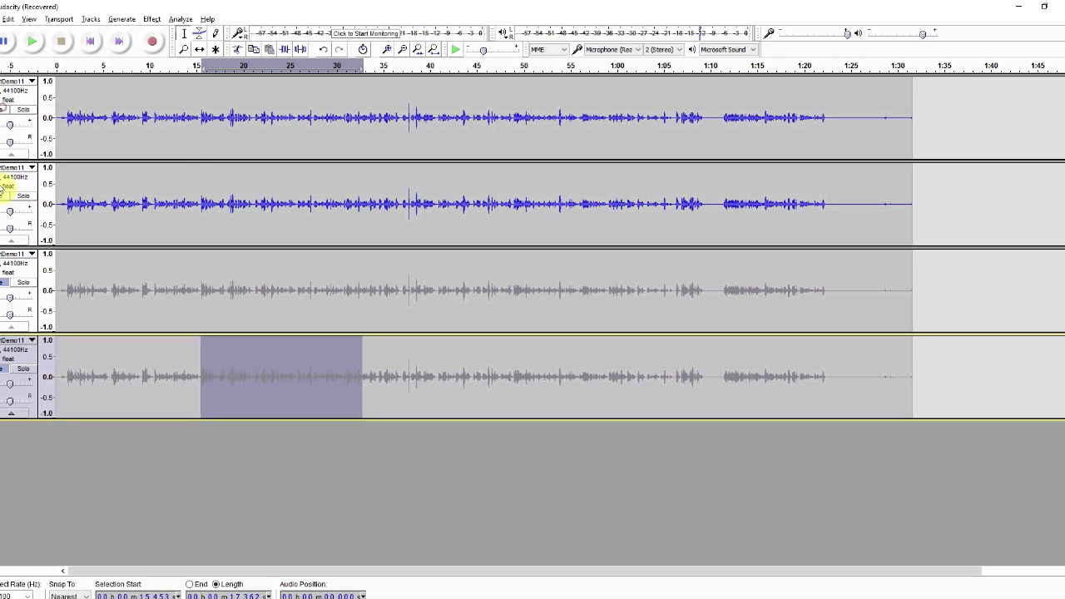
pyautogui.keyDown('ctrl'); pyautogui.click(4, 197); pyautogui.keyUp('ctrl')
pyautogui.click(32, 42)
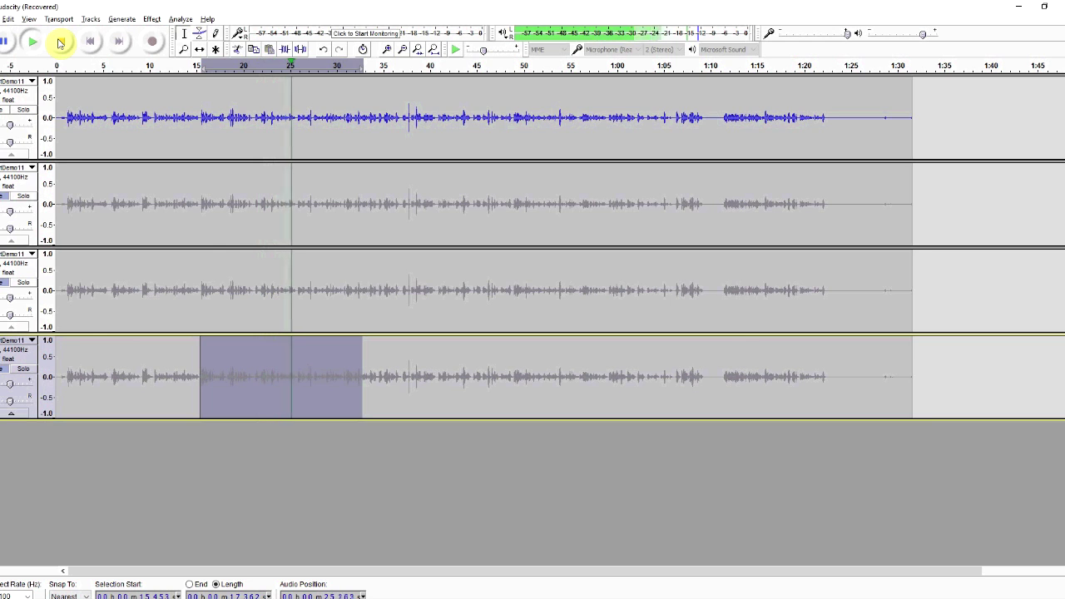
pyautogui.click(60, 42)
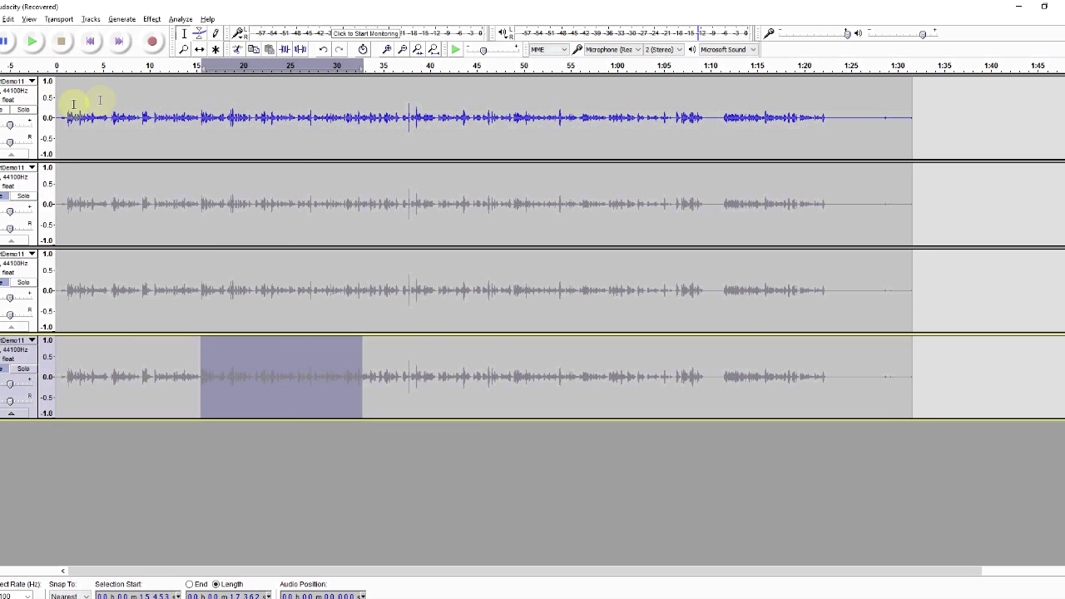
pyautogui.click(30, 102)
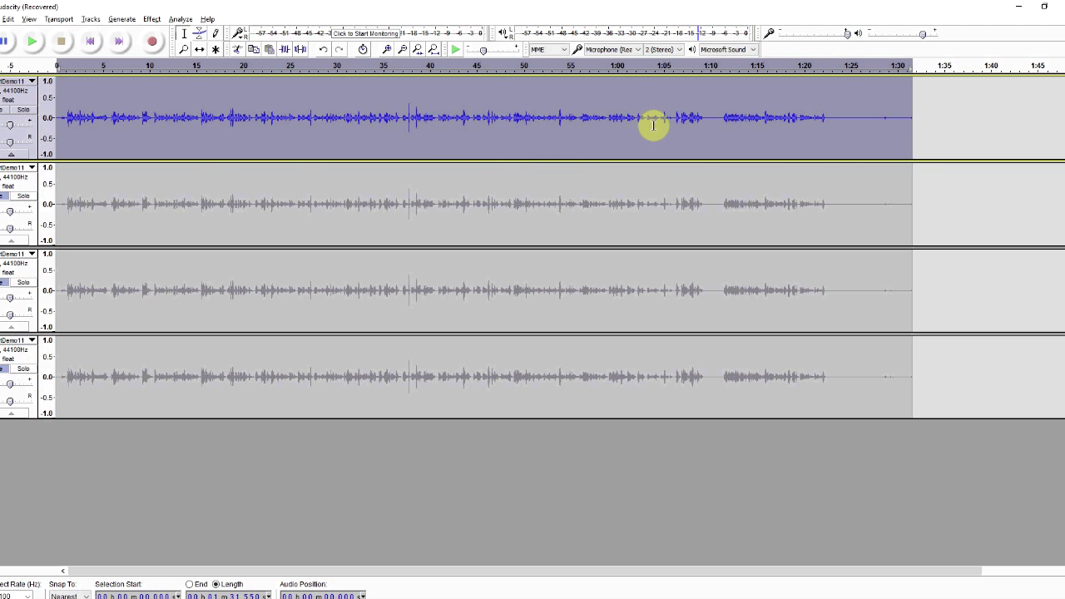
# - Switch all four tracks to Waveform (dB) view and select about 1:08–1:14 in track 4
pyautogui.click(32, 84)
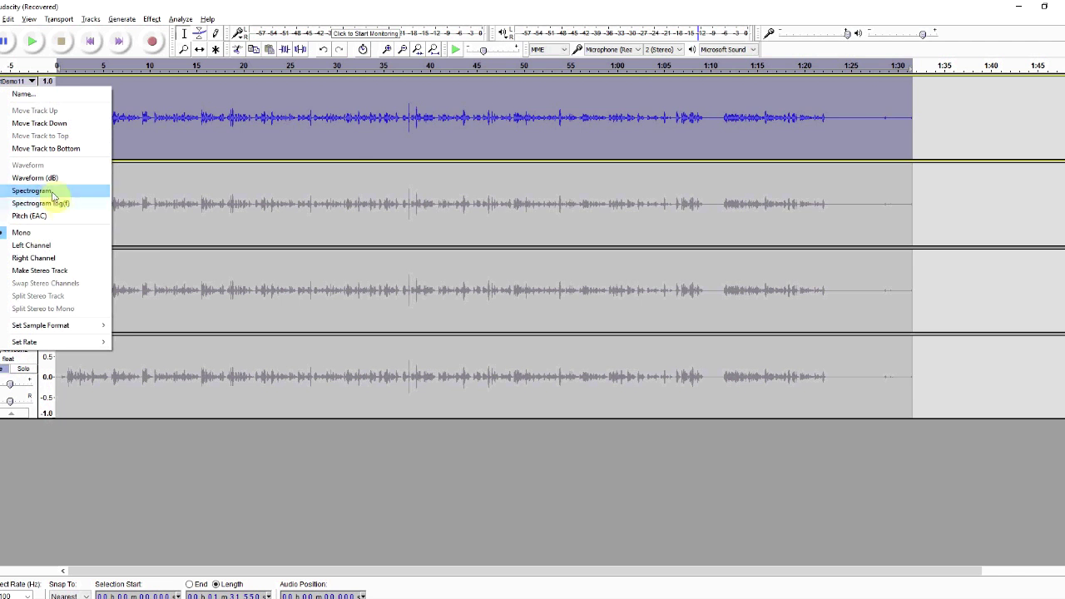
pyautogui.click(51, 178)
pyautogui.click(32, 168)
pyautogui.click(40, 264)
pyautogui.click(32, 254)
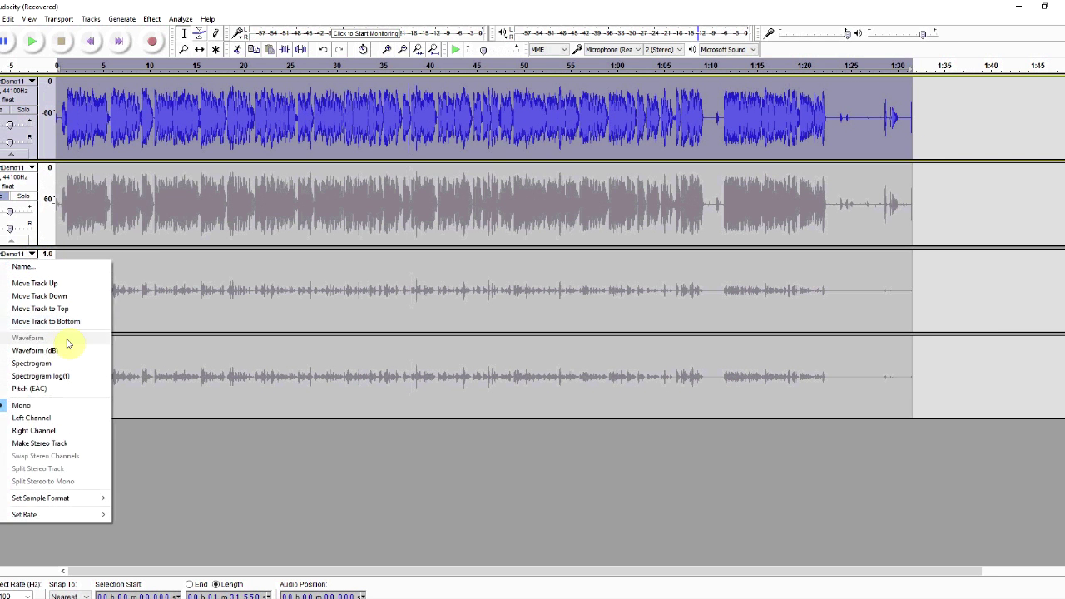
pyautogui.click(35, 350)
pyautogui.click(32, 341)
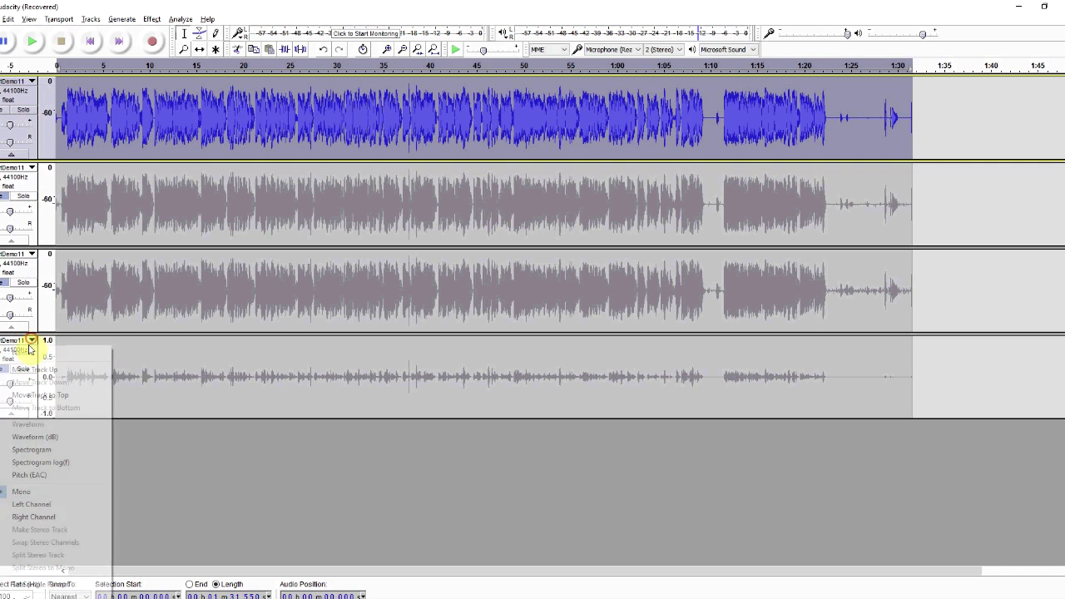
pyautogui.click(33, 438)
pyautogui.moveTo(691, 377); pyautogui.dragTo(746, 375)
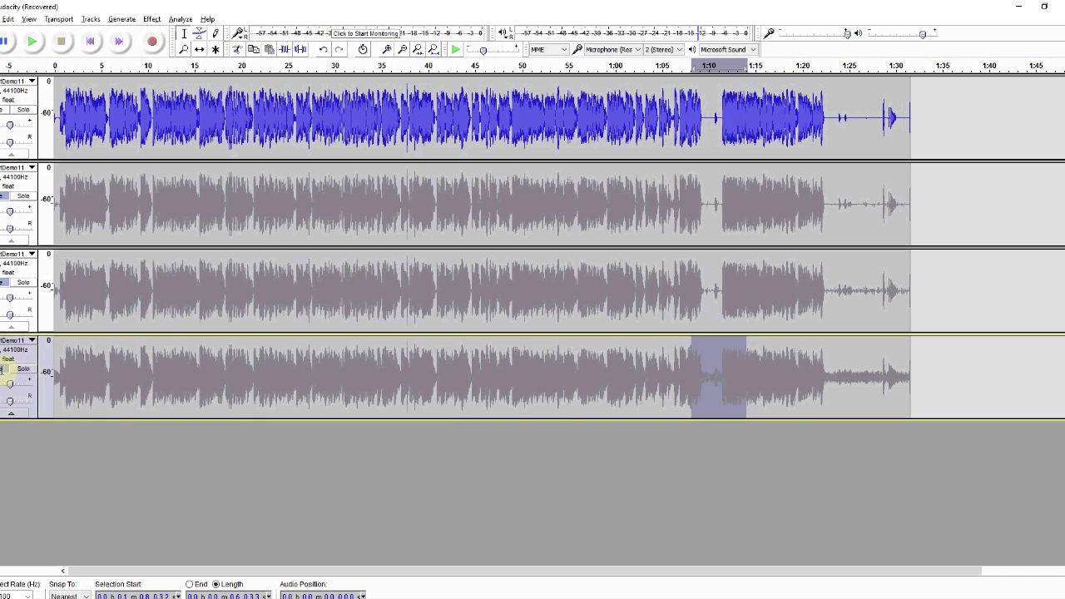
# - Audition the 1:08–1:14 region with only track 4 audible, then leave only track 3 unmuted
pyautogui.click(5, 370)
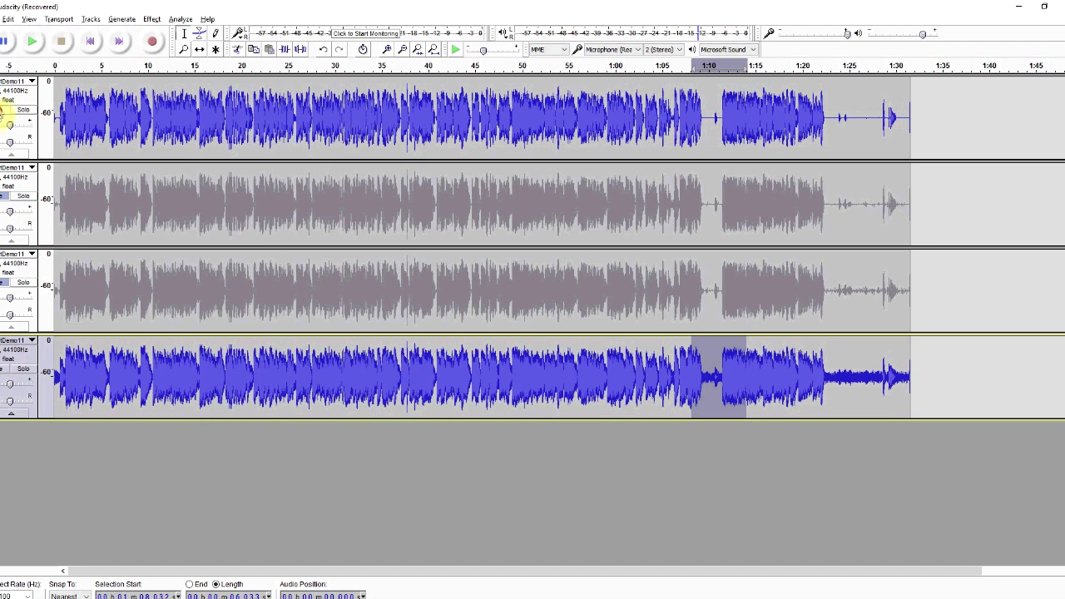
pyautogui.click(4, 110)
pyautogui.click(34, 43)
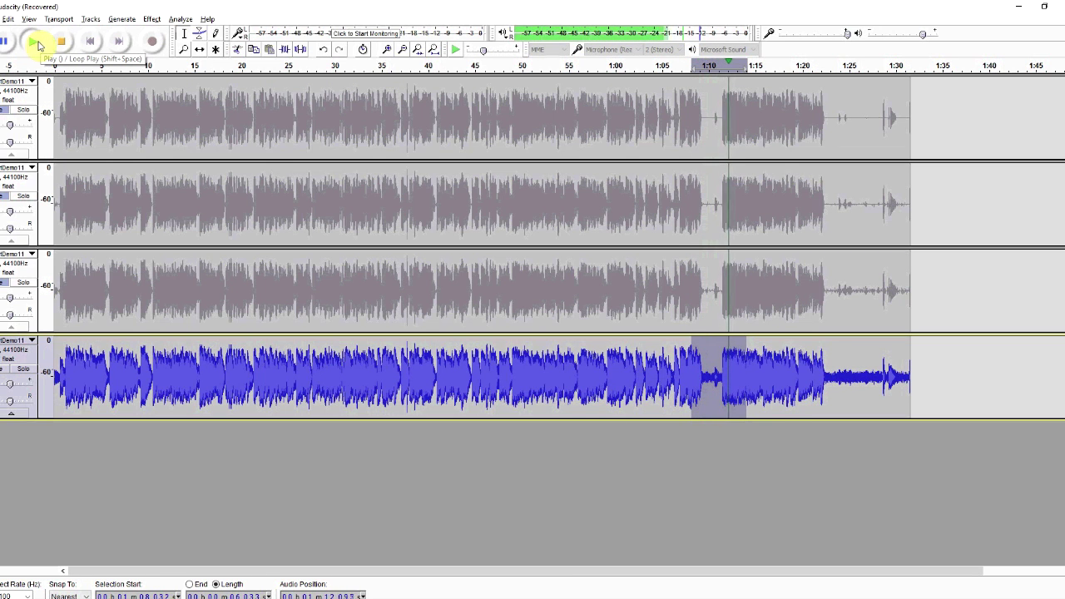
pyautogui.click(60, 43)
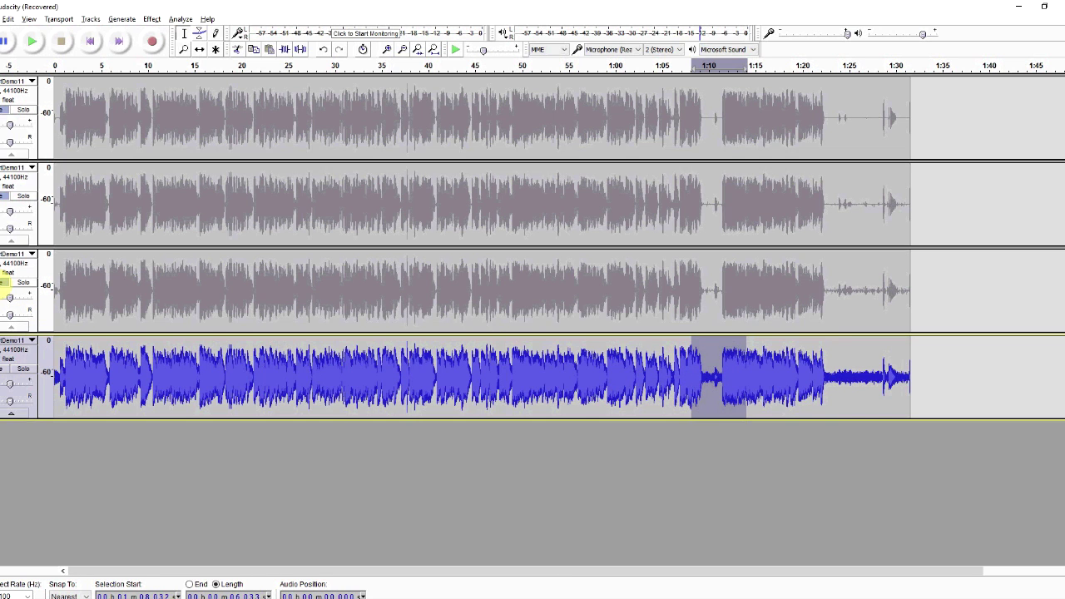
pyautogui.keyDown('shift'); pyautogui.click(5, 284); pyautogui.keyUp('shift')
pyautogui.keyDown('ctrl'); pyautogui.click(5, 376); pyautogui.keyUp('ctrl')
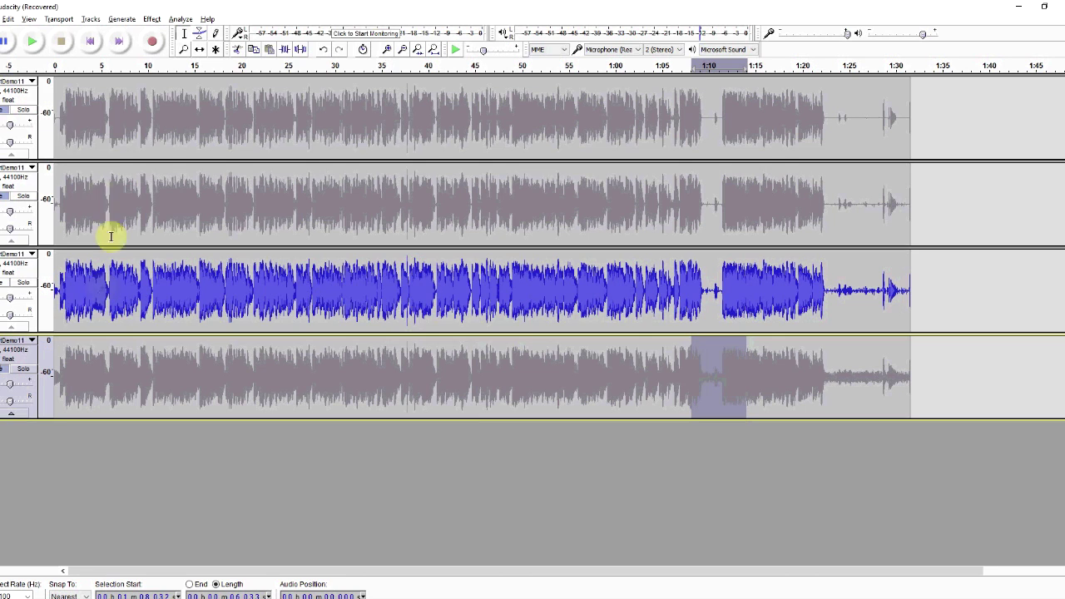
pyautogui.click(33, 43)
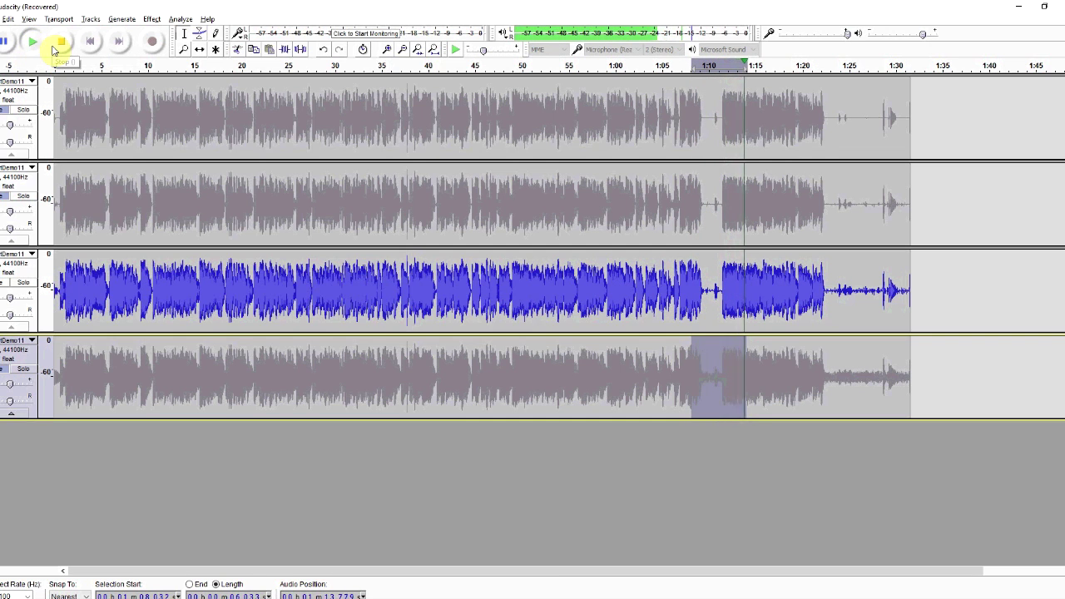
pyautogui.click(56, 43)
pyautogui.click(32, 42)
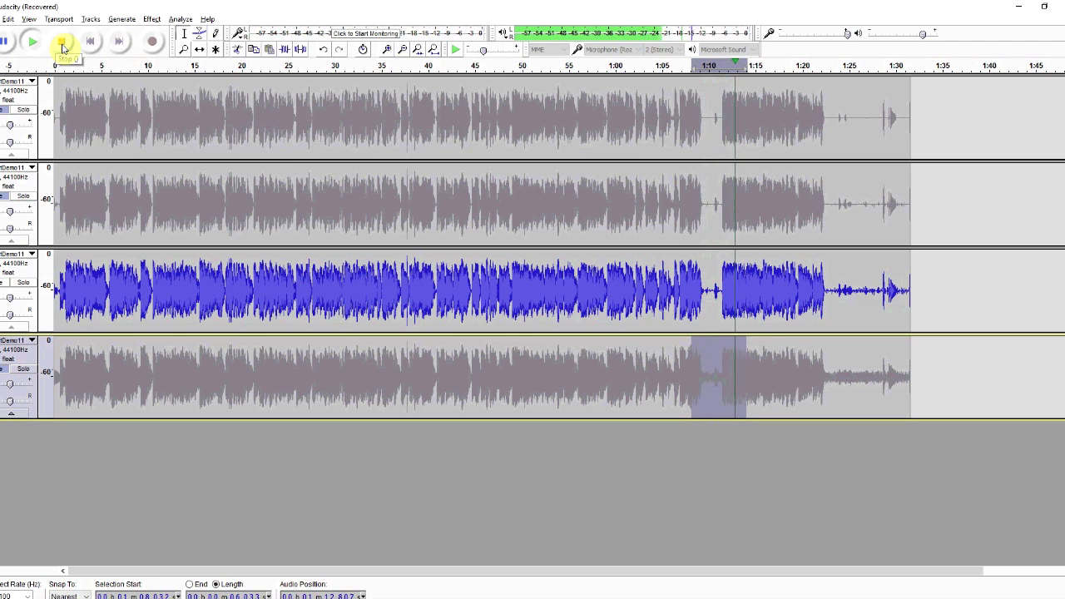
pyautogui.click(63, 46)
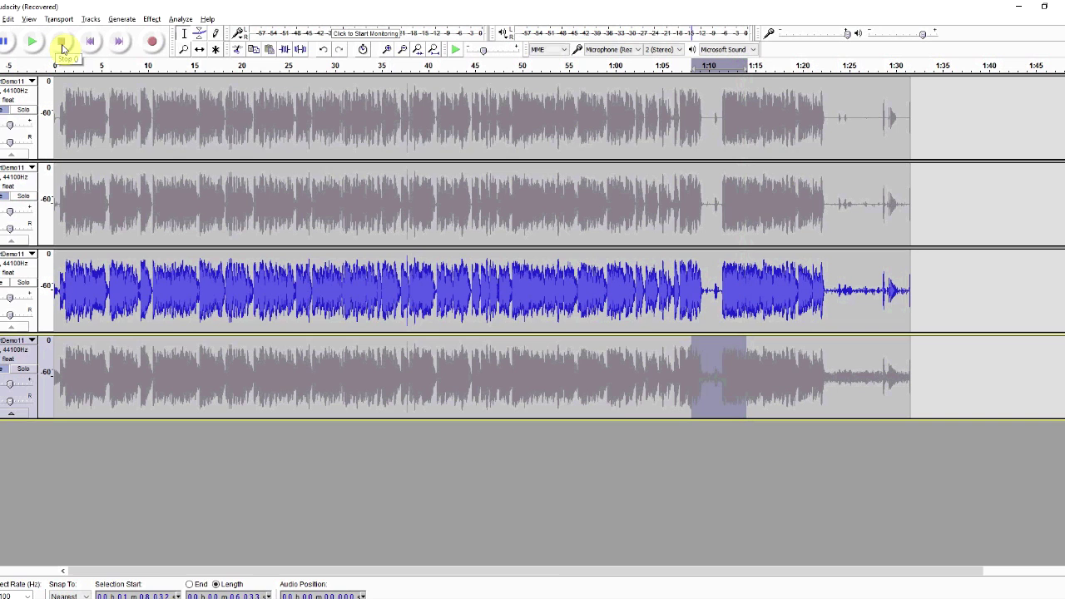